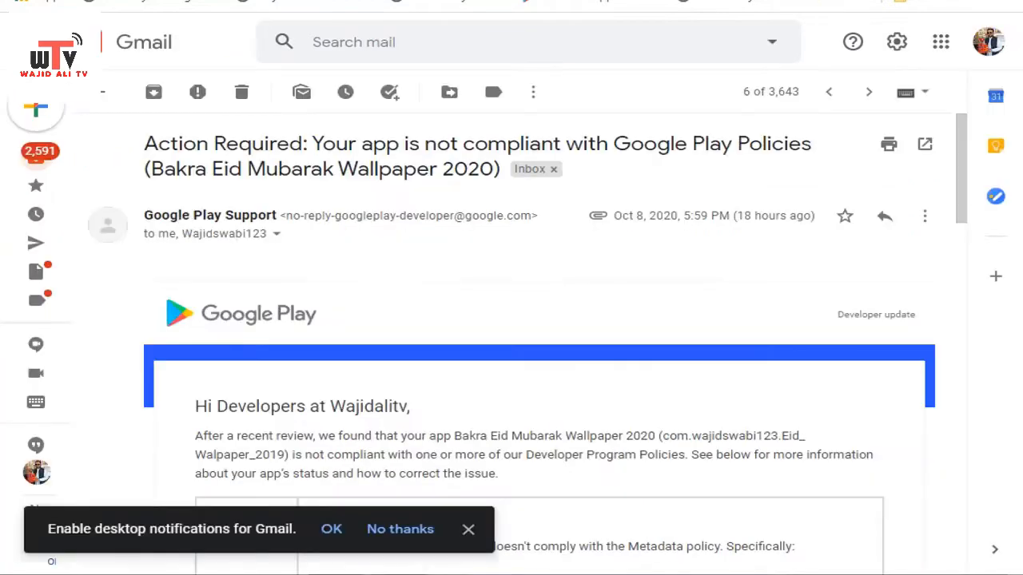
Step: Read the Google Play non-compliance email to its end and view its attached screenshot of the flagged description lines
{"action": "scroll", "coordinate": [227, 240], "scroll_direction": "down", "scroll_amount": 2}
{"action": "scroll", "coordinate": [438, 222], "scroll_direction": "down", "scroll_amount": 2}
{"action": "scroll", "coordinate": [442, 294], "scroll_direction": "down", "scroll_amount": 1}
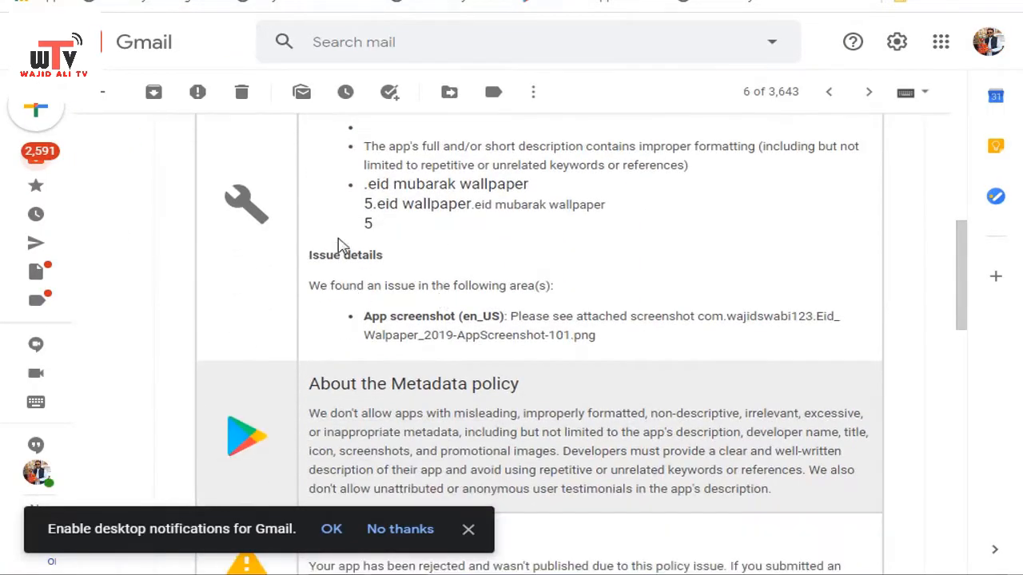
{"action": "scroll", "coordinate": [546, 203], "scroll_direction": "down", "scroll_amount": 1}
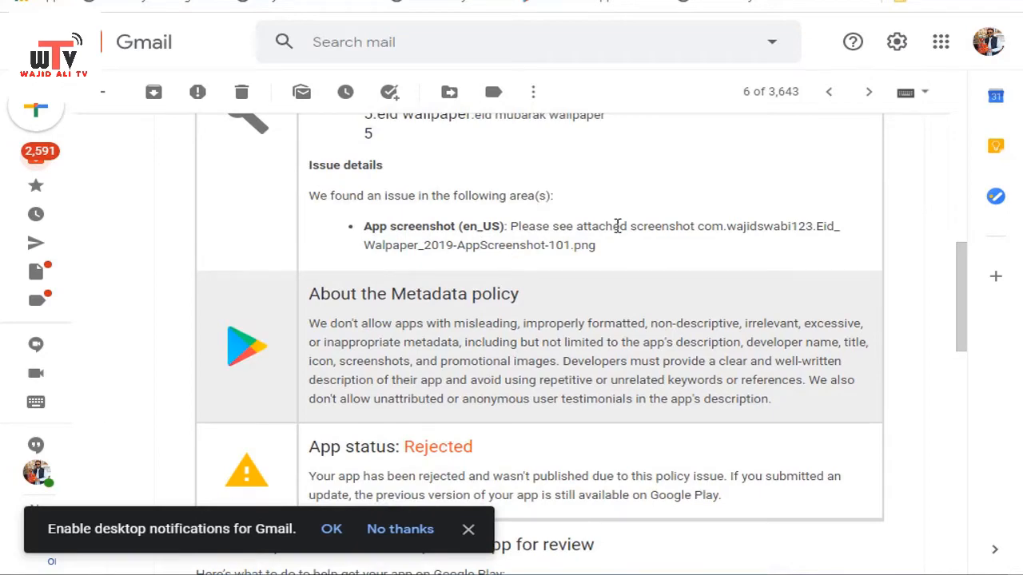
{"action": "scroll", "coordinate": [406, 227], "scroll_direction": "down", "scroll_amount": 15}
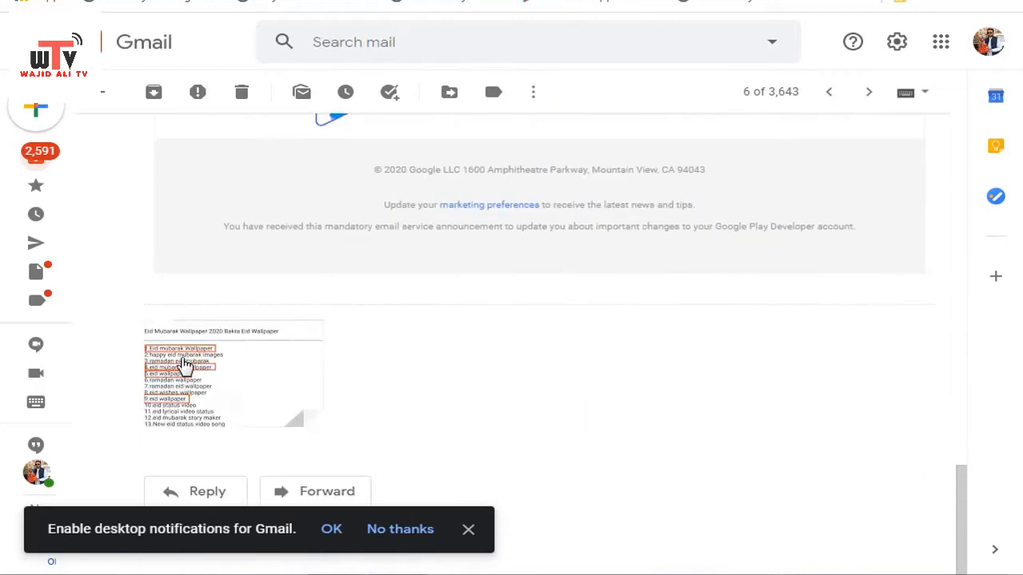
{"action": "mouse_move", "coordinate": [220, 367]}
{"action": "left_click", "coordinate": [197, 413]}
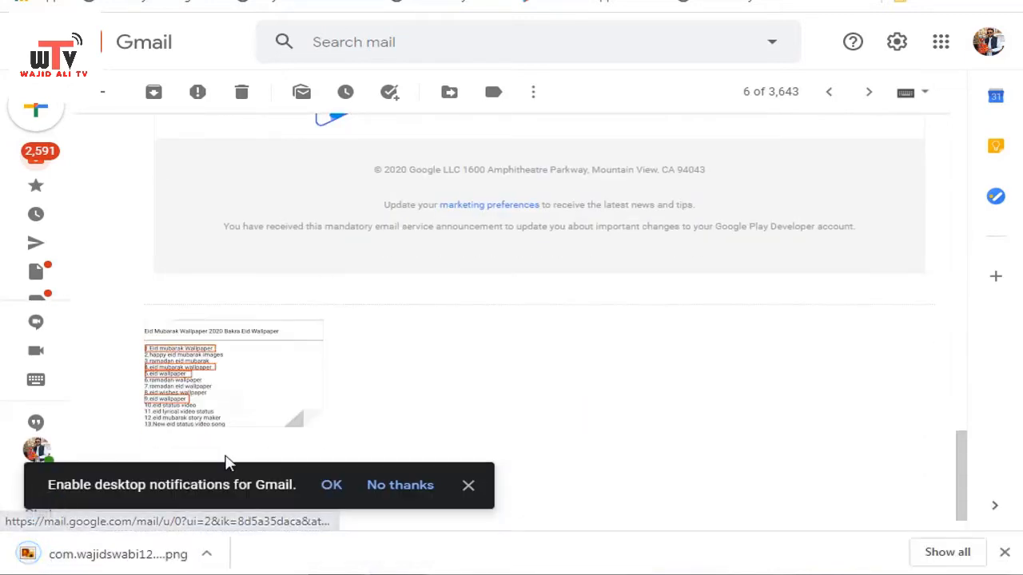
{"action": "left_click", "coordinate": [142, 553]}
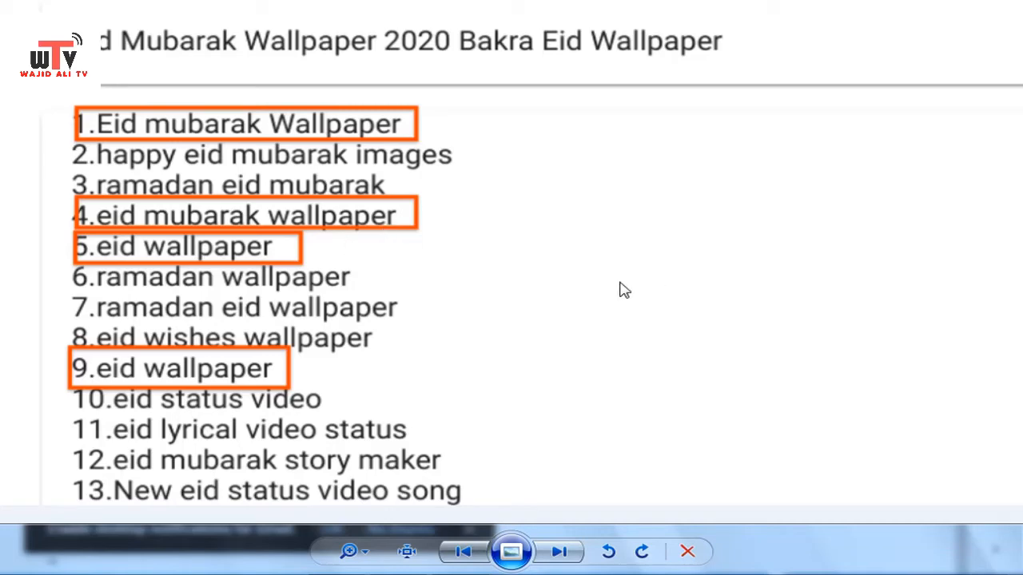
{"action": "left_click", "coordinate": [1005, 1]}
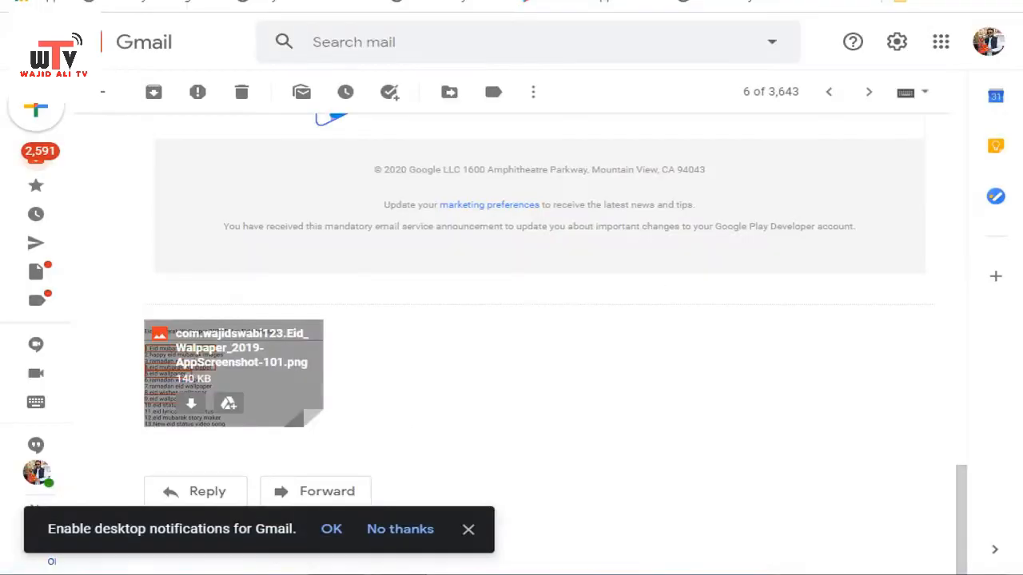
Step: Switch to Google Play Console and open the main store listing of the Bakra Eid Mubarak Wallpaper 2020 app
{"action": "left_click", "coordinate": [320, 1]}
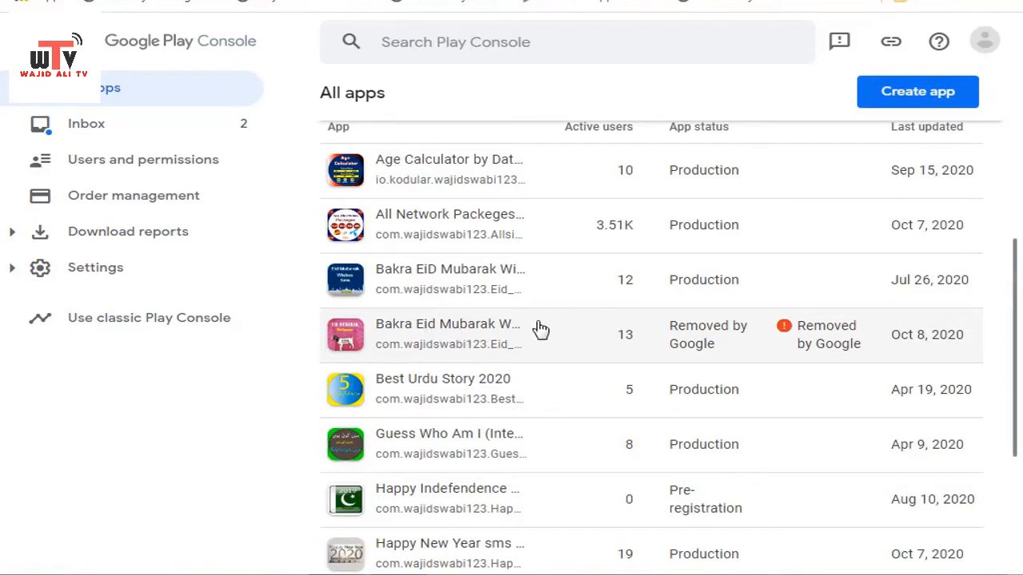
{"action": "left_click", "coordinate": [450, 338]}
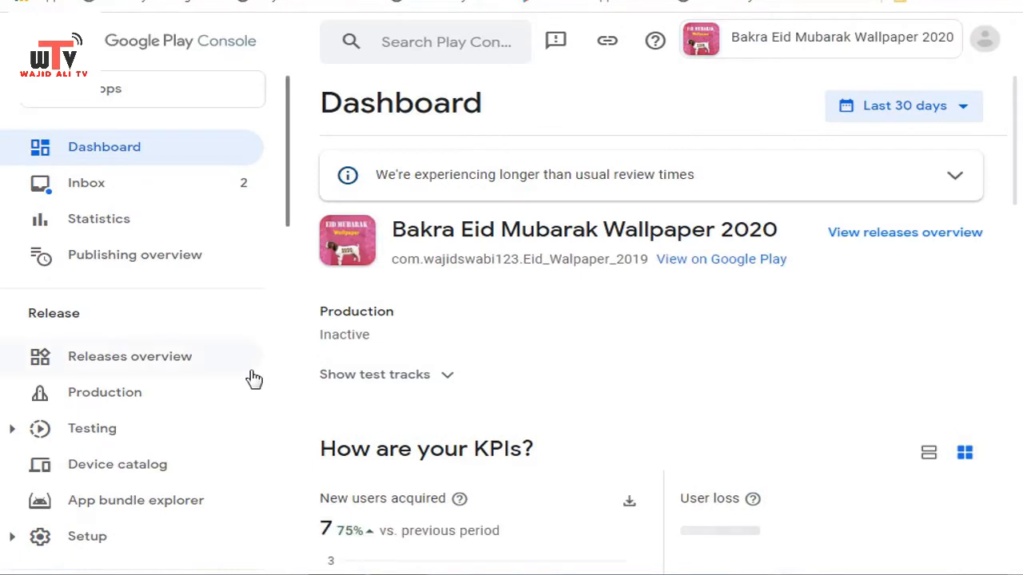
{"action": "scroll", "coordinate": [128, 400], "scroll_direction": "down", "scroll_amount": 2}
{"action": "scroll", "coordinate": [119, 388], "scroll_direction": "down", "scroll_amount": 2}
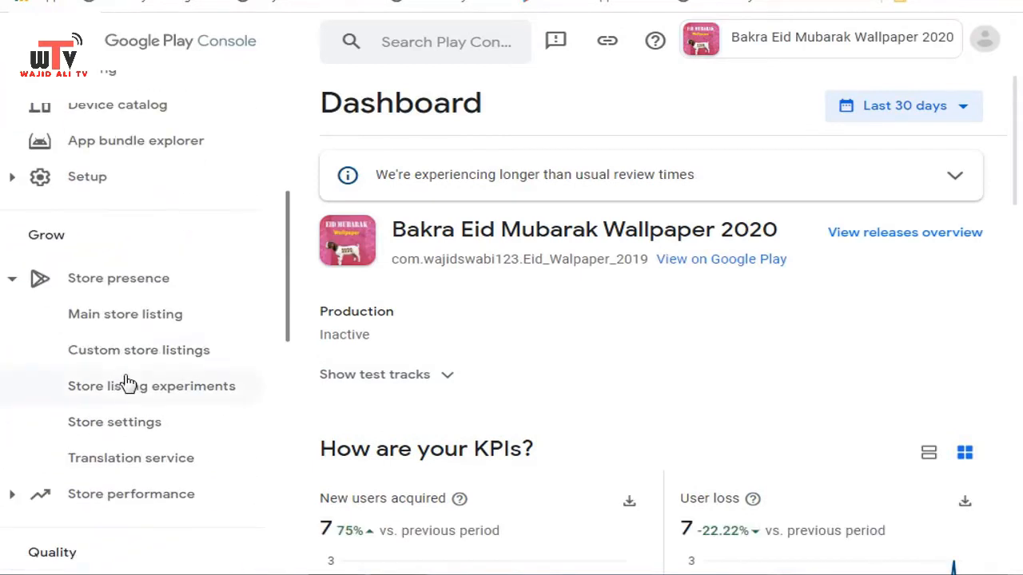
{"action": "left_click", "coordinate": [125, 319]}
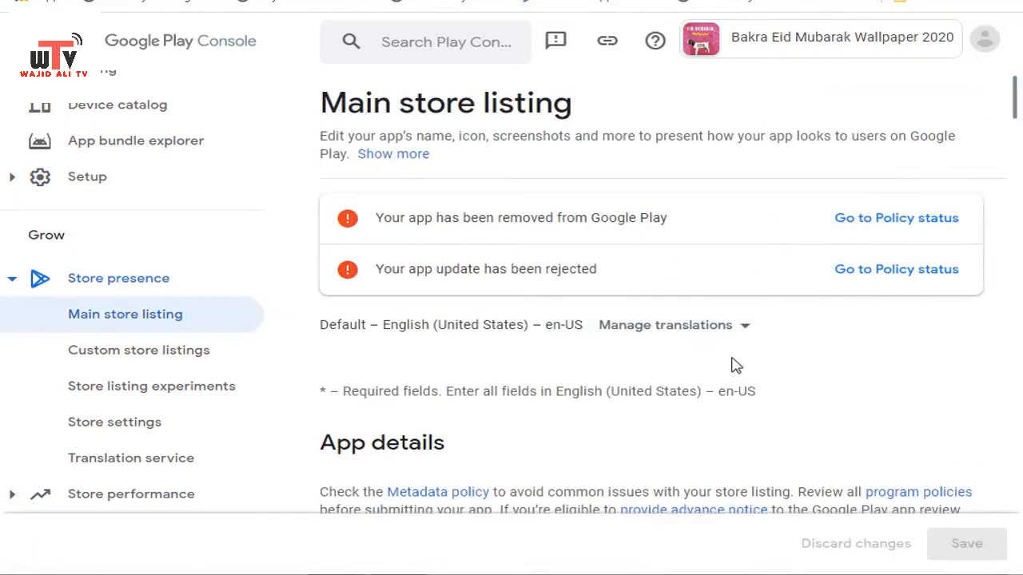
Step: Change the app name to "Eid ul Azha Mubarak Wallpaper 2020"
{"action": "scroll", "coordinate": [741, 355], "scroll_direction": "down", "scroll_amount": 1}
{"action": "scroll", "coordinate": [742, 356], "scroll_direction": "up", "scroll_amount": 1}
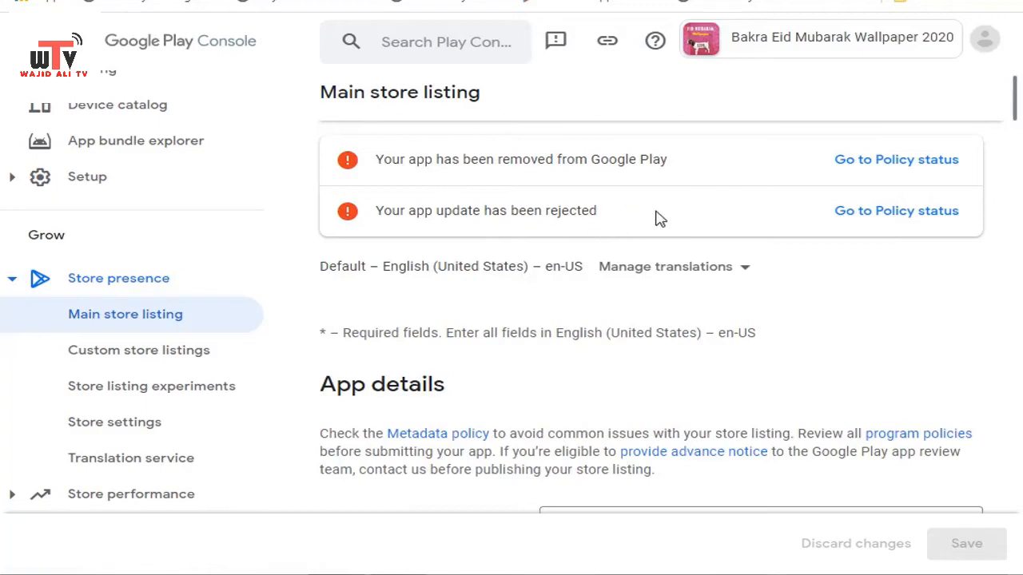
{"action": "scroll", "coordinate": [657, 217], "scroll_direction": "down", "scroll_amount": 4}
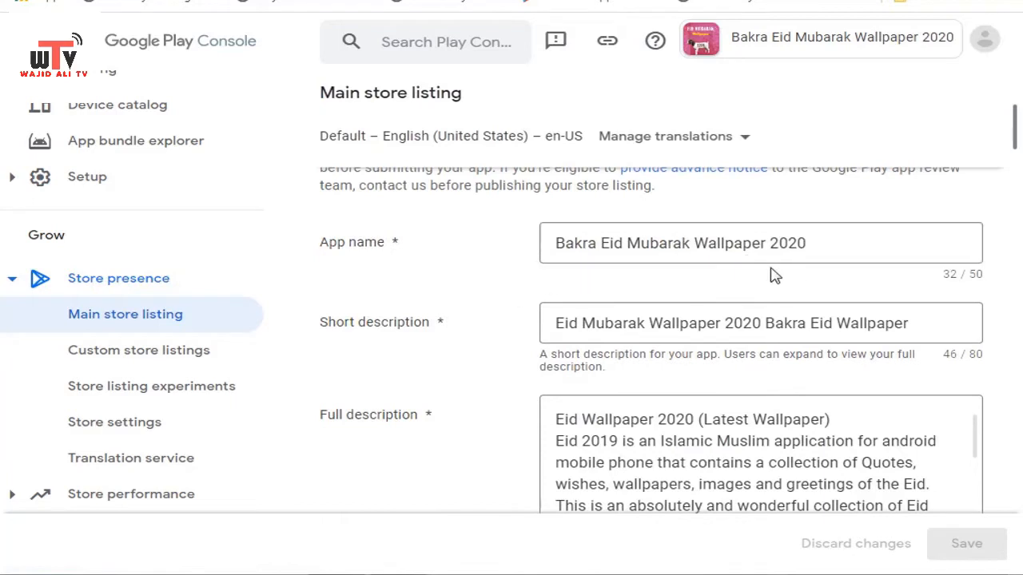
{"action": "left_click_drag", "start_coordinate": [600, 246], "coordinate": [534, 251]}
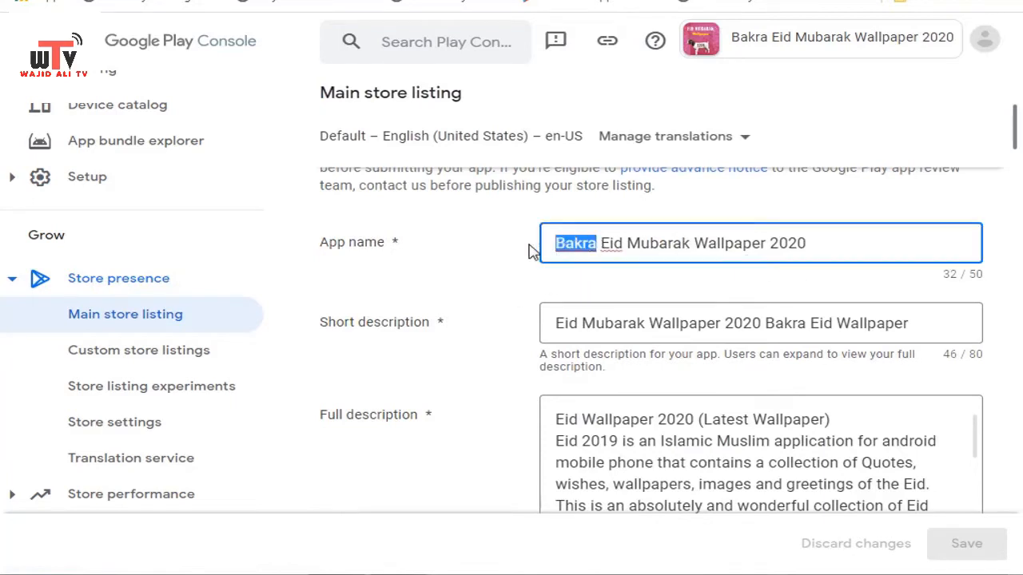
{"action": "key", "text": "BackSpace"}
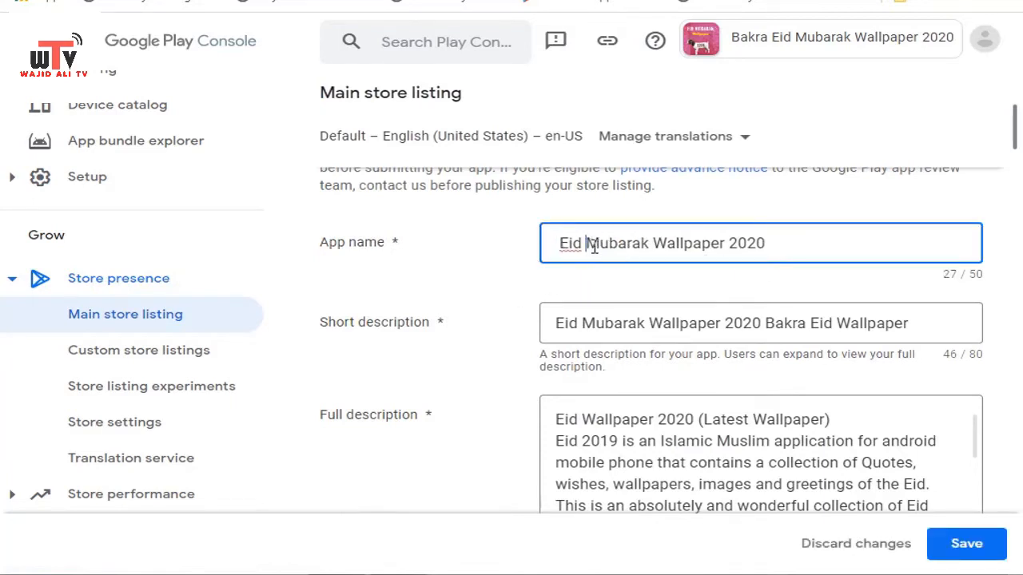
{"action": "type", "text": "ul Az"}
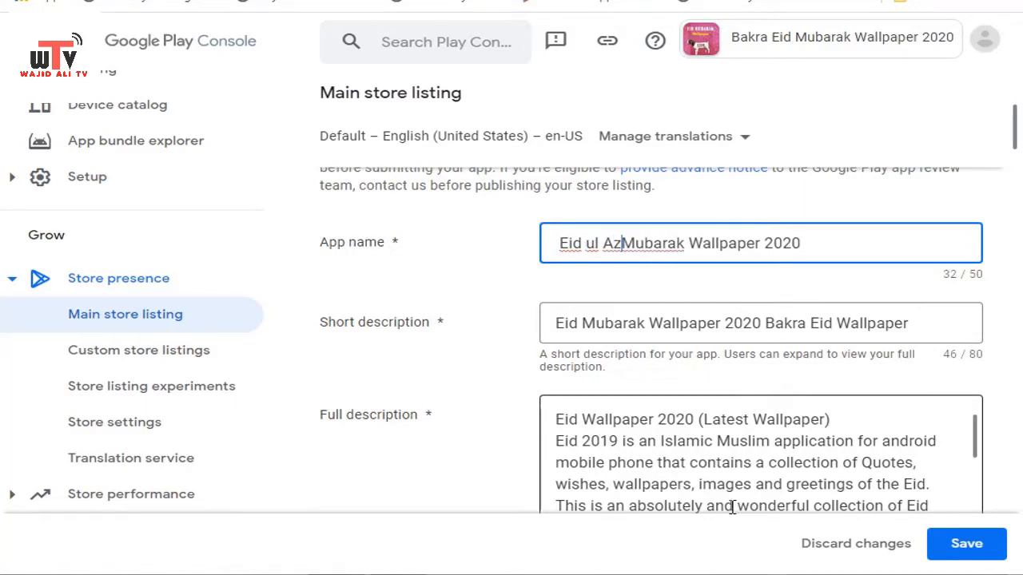
{"action": "type", "text": "ha"}
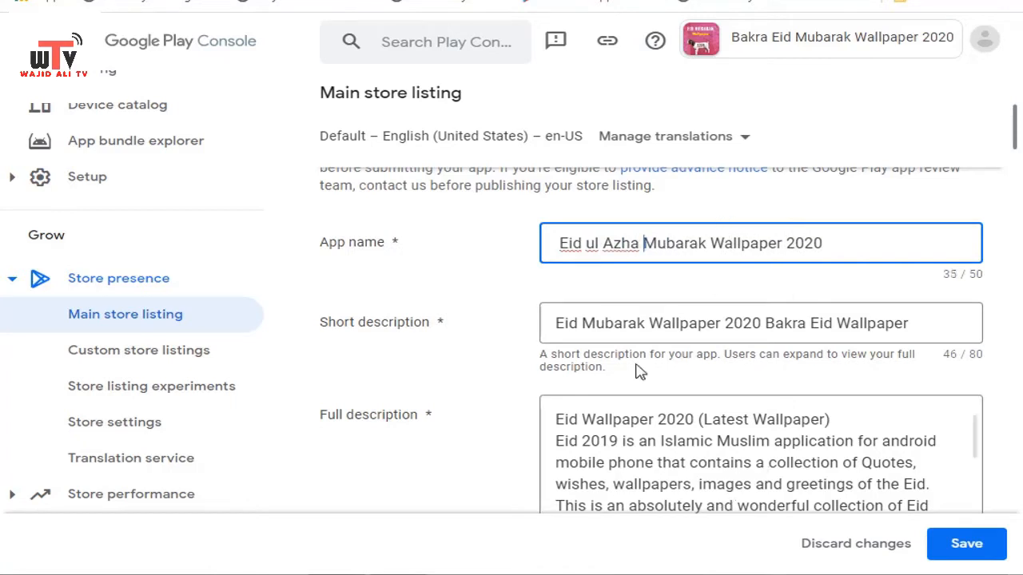
Step: Change the short description to "Eid ul Azha Mubarak Wallpaper 2020 Bakra Eid Wallpaper"
{"action": "left_click", "coordinate": [580, 323]}
{"action": "type", "text": "ul "}
{"action": "type", "text": "az"}
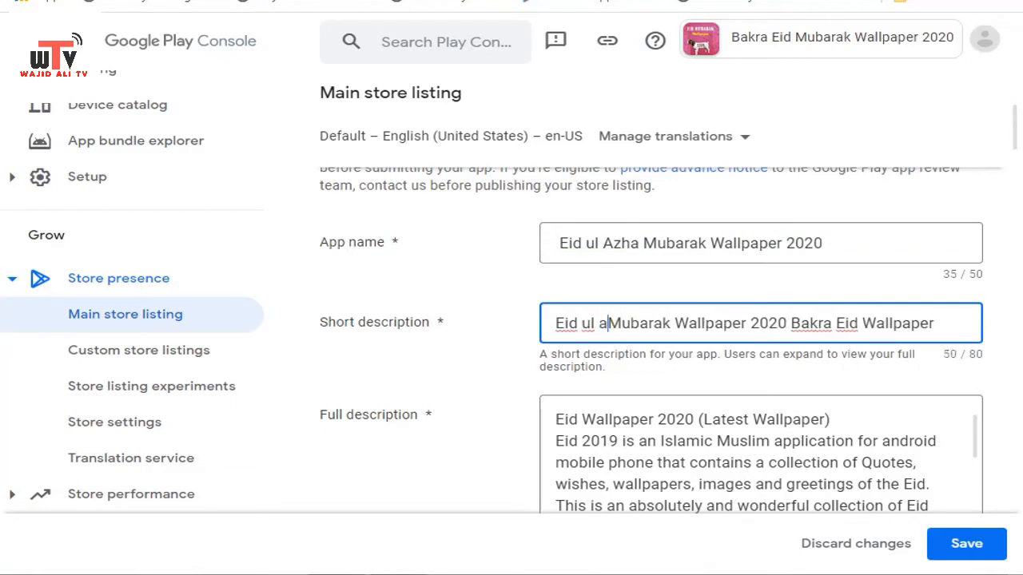
{"action": "key", "text": "BackSpace"}
{"action": "key", "text": "BackSpace"}
{"action": "type", "text": "az"}
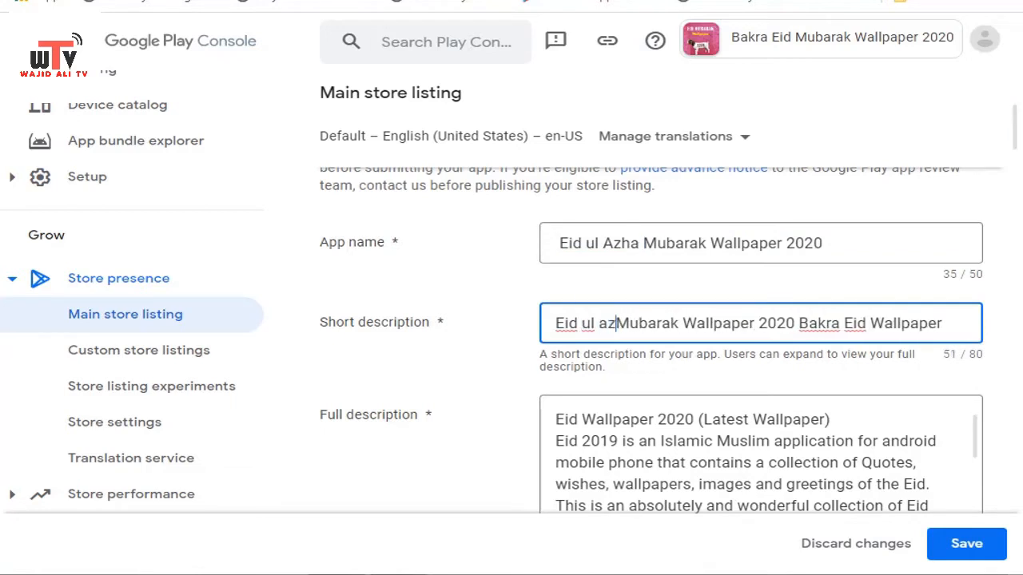
{"action": "type", "text": "ha"}
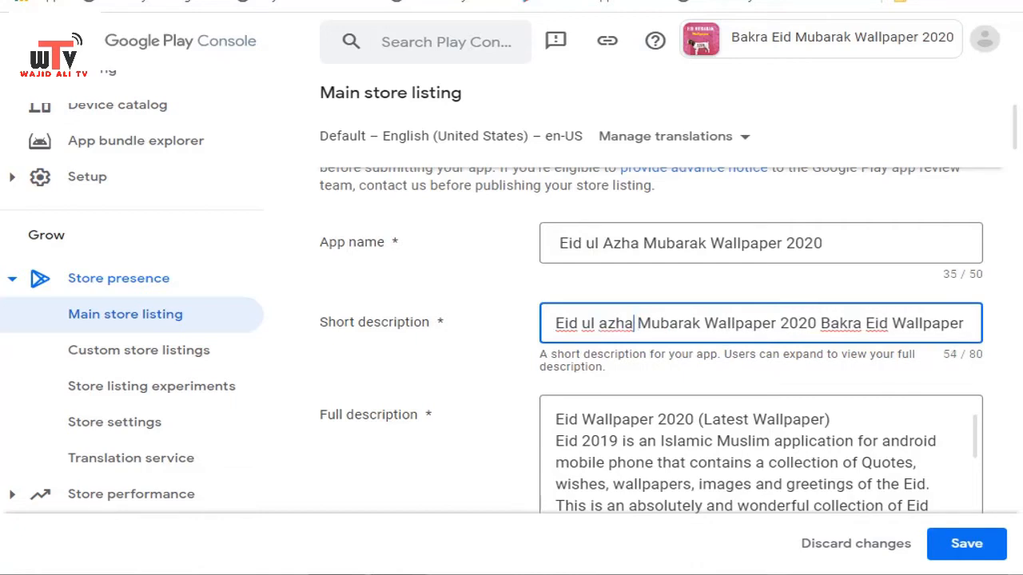
{"action": "key", "text": "BackSpace"}
{"action": "type", "text": "A"}
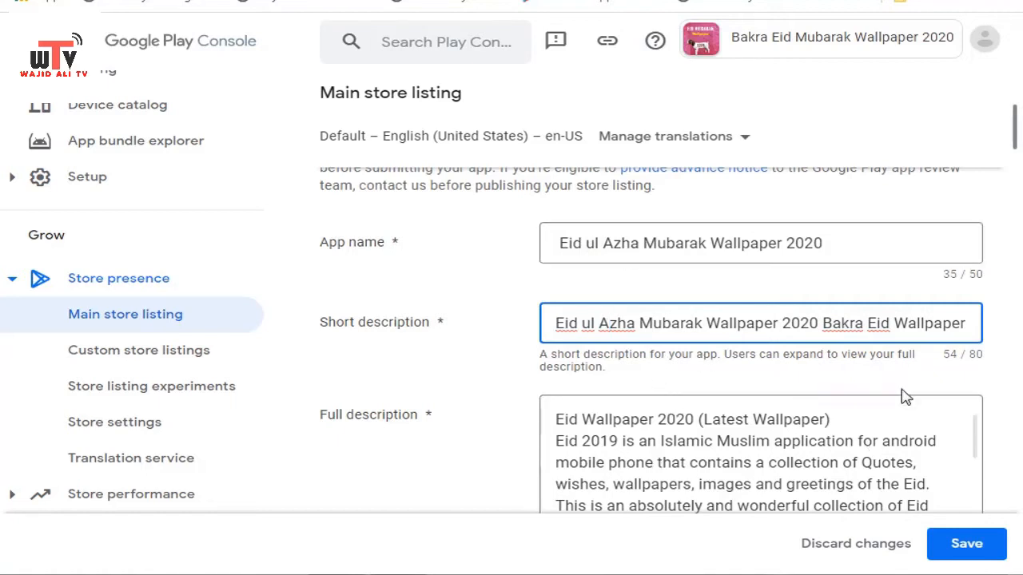
Step: Reword item 1 of the "You will find also" list in the full description as "Eid ul azha mubarak Wallpaper"
{"action": "scroll", "coordinate": [474, 429], "scroll_direction": "down", "scroll_amount": 2}
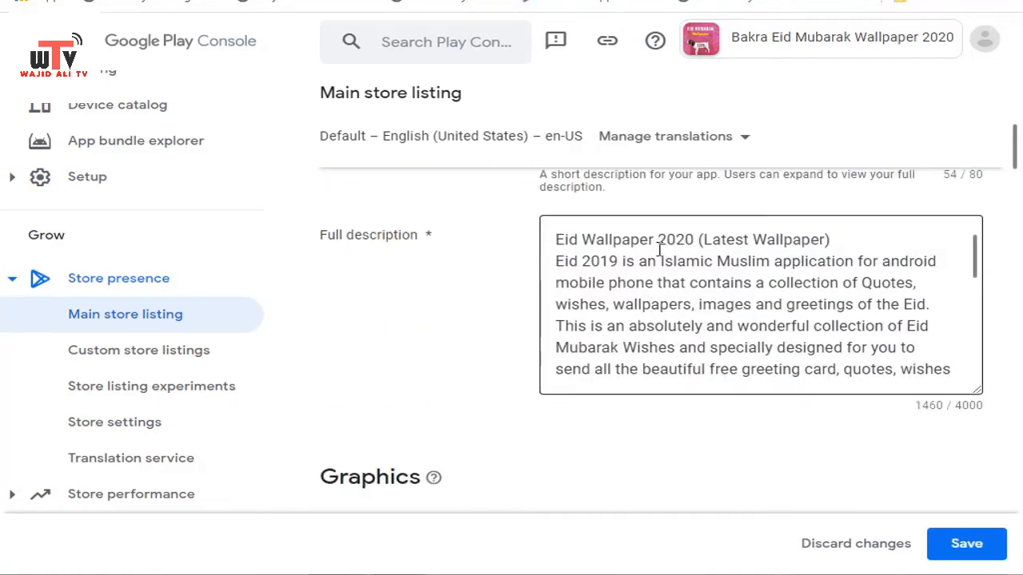
{"action": "left_click", "coordinate": [583, 239]}
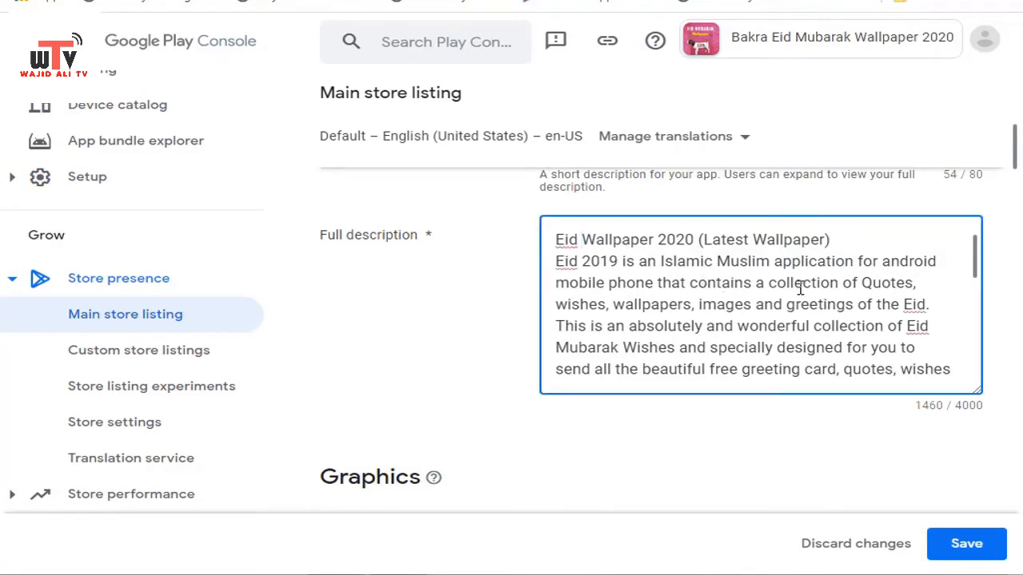
{"action": "scroll", "coordinate": [797, 283], "scroll_direction": "down", "scroll_amount": 2}
{"action": "scroll", "coordinate": [748, 256], "scroll_direction": "down", "scroll_amount": 3}
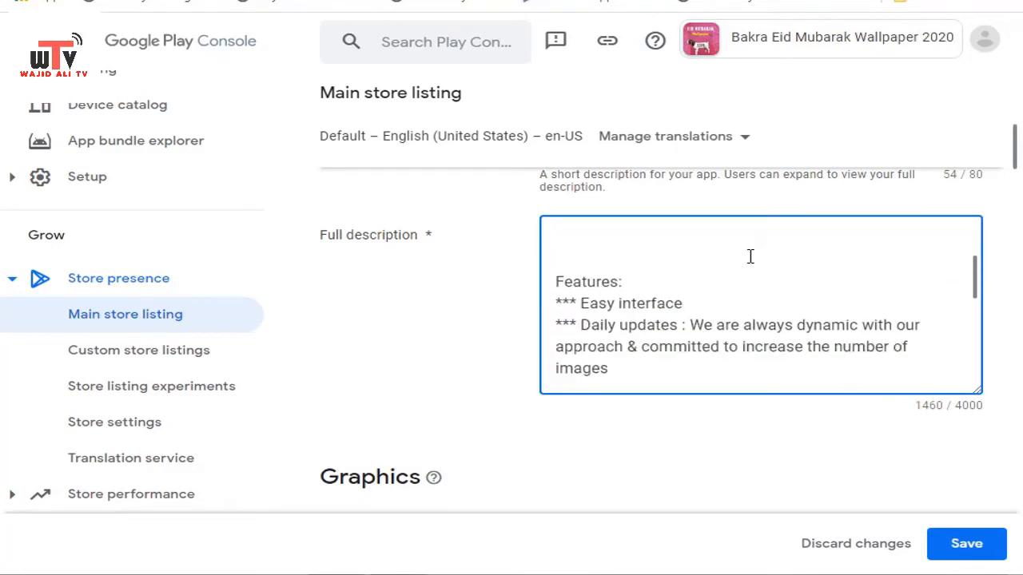
{"action": "scroll", "coordinate": [750, 256], "scroll_direction": "down", "scroll_amount": 3}
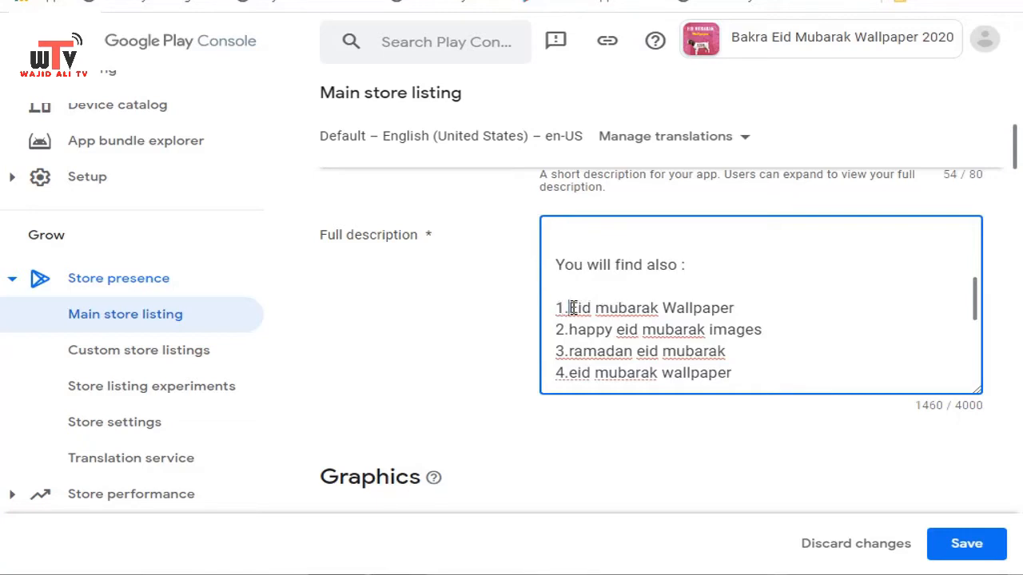
{"action": "left_click", "coordinate": [598, 311]}
{"action": "type", "text": "ul az"}
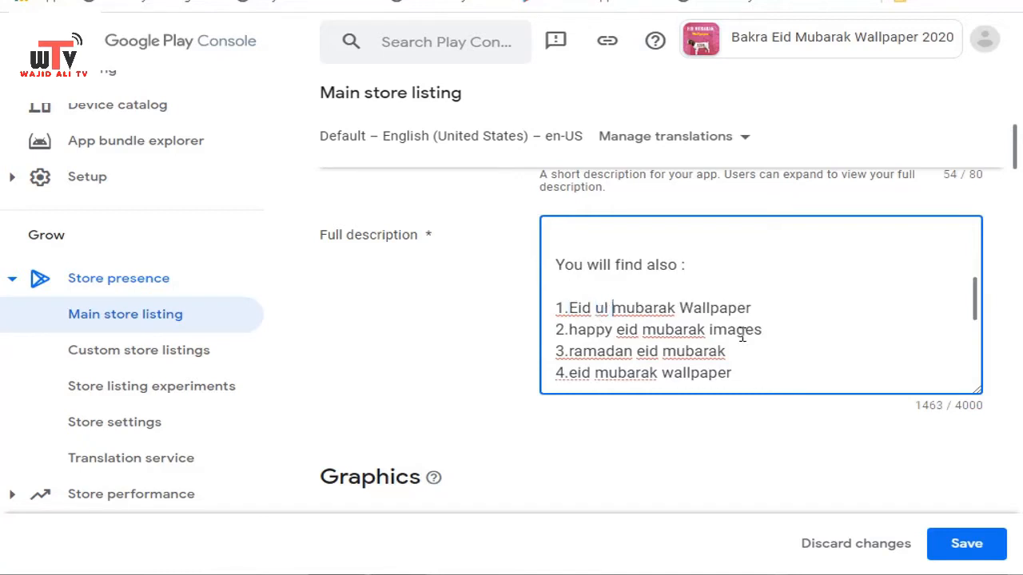
{"action": "type", "text": "ha"}
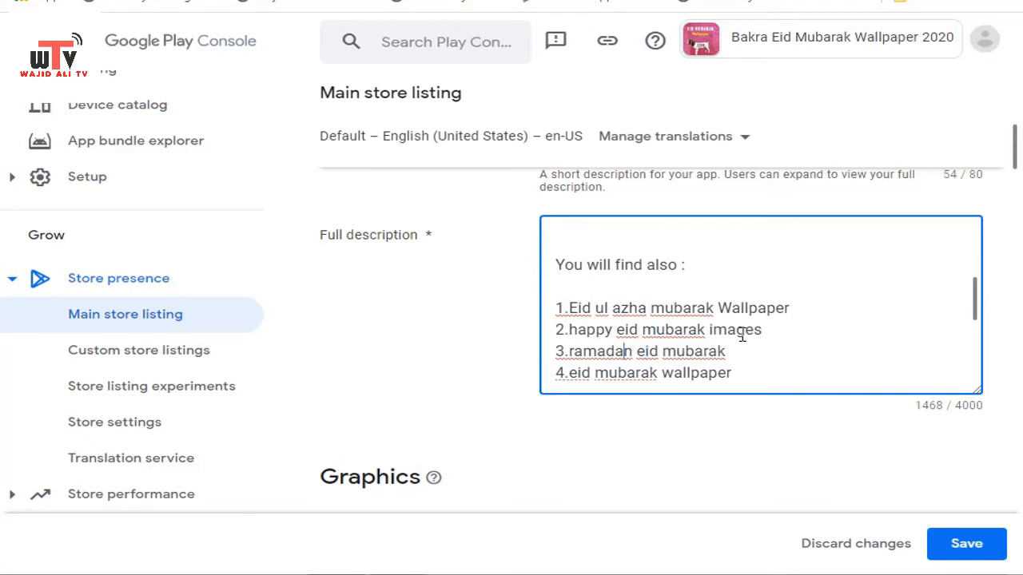
Step: Delete the repeated line "4.eid mubarak wallpaper" from the list in the full description
{"action": "key", "text": "Down"}
{"action": "key", "text": "Down"}
{"action": "key", "text": "Down"}
{"action": "key", "text": "Down"}
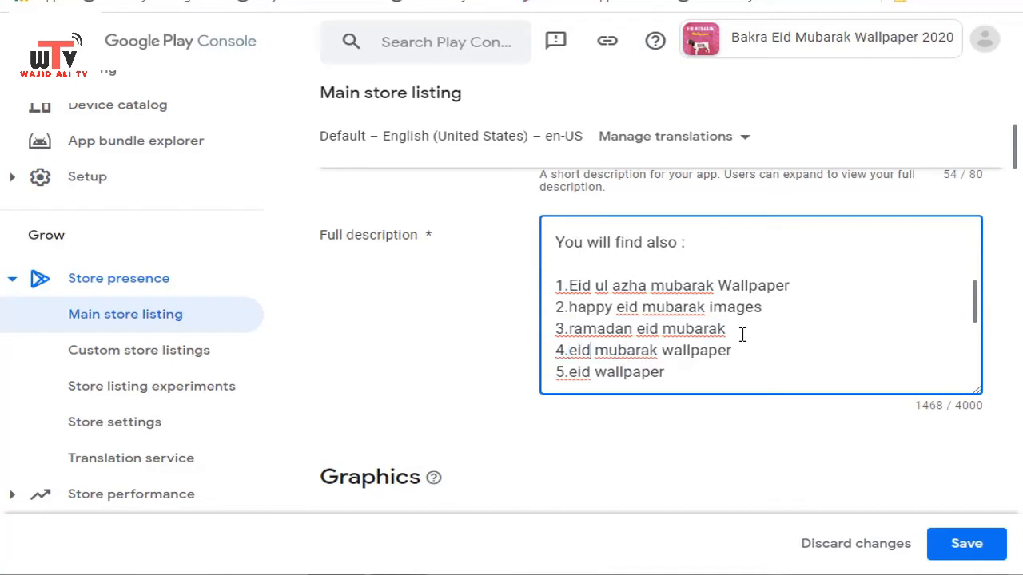
{"action": "key", "text": "Delete"}
{"action": "key", "text": "Delete"}
{"action": "key", "text": "Delete"}
{"action": "key", "text": "Delete"}
{"action": "key", "text": "Delete"}
{"action": "key", "text": "Delete"}
{"action": "key", "text": "Delete"}
{"action": "key", "text": "Delete"}
{"action": "key", "text": "Delete"}
{"action": "key", "text": "Delete"}
{"action": "key", "text": "Delete"}
{"action": "key", "text": "Delete"}
{"action": "key", "text": "Delete"}
{"action": "key", "text": "Delete"}
{"action": "key", "text": "Delete"}
{"action": "key", "text": "Delete"}
{"action": "key", "text": "Delete"}
{"action": "key", "text": "Delete"}
{"action": "key", "text": "Delete"}
{"action": "key", "text": "Delete"}
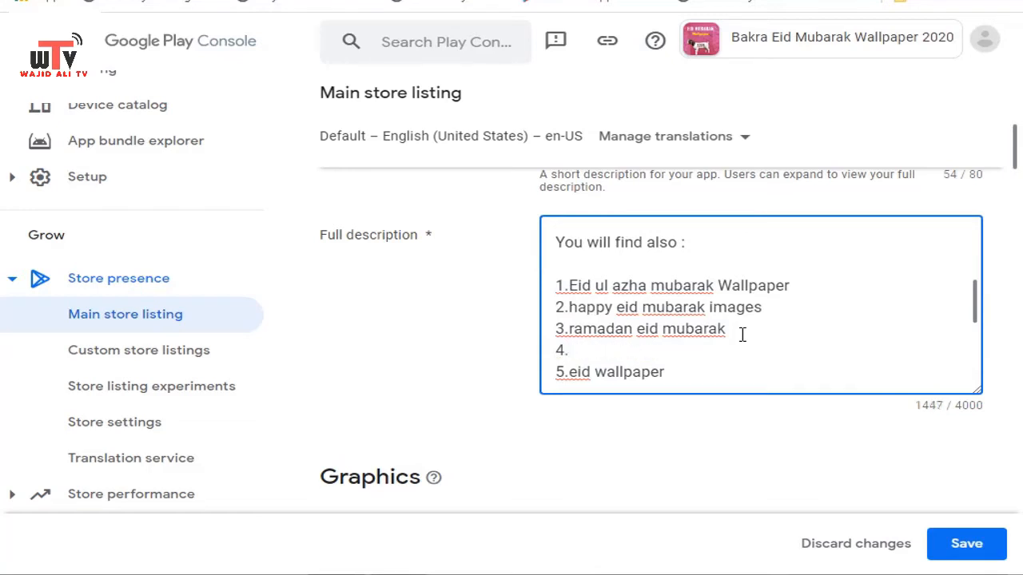
{"action": "key", "text": "BackSpace"}
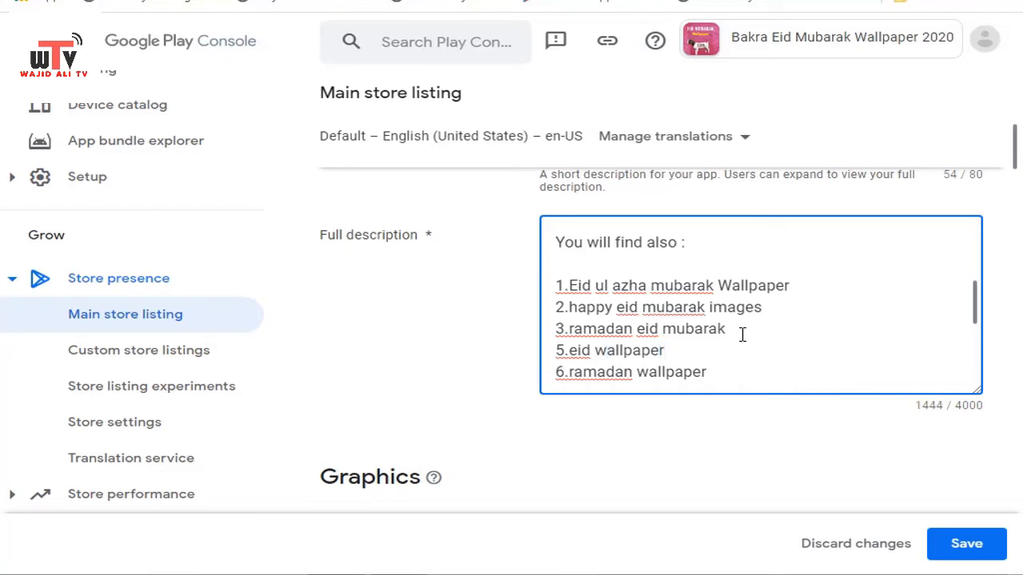
Step: Delete the repeated line "9.eid wallpaper" from the list in the full description
{"action": "scroll", "coordinate": [743, 334], "scroll_direction": "down", "scroll_amount": 1}
{"action": "key", "text": "Left"}
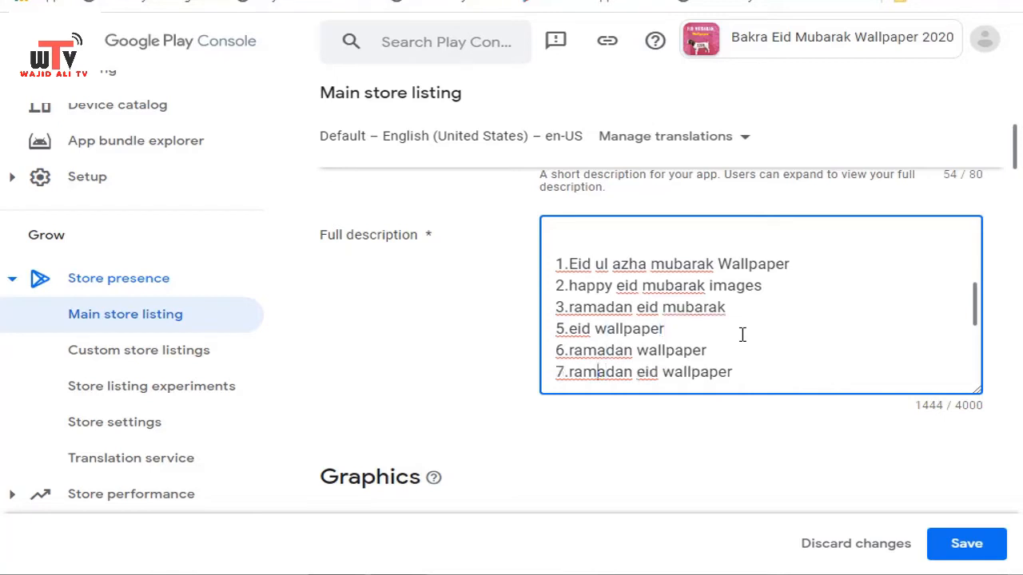
{"action": "key", "text": "Down"}
{"action": "key", "text": "Down"}
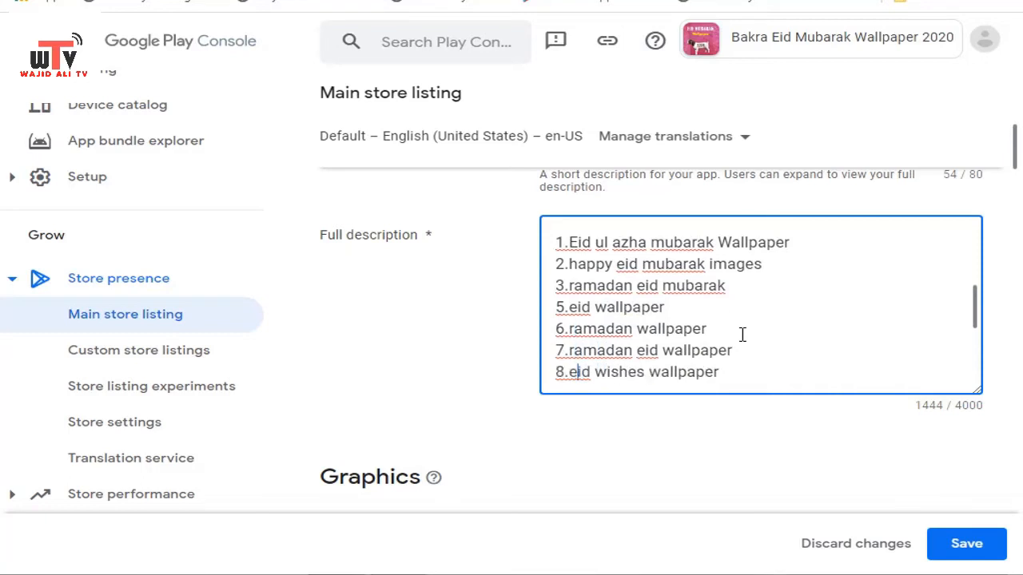
{"action": "key", "text": "Down"}
{"action": "key", "text": "Down"}
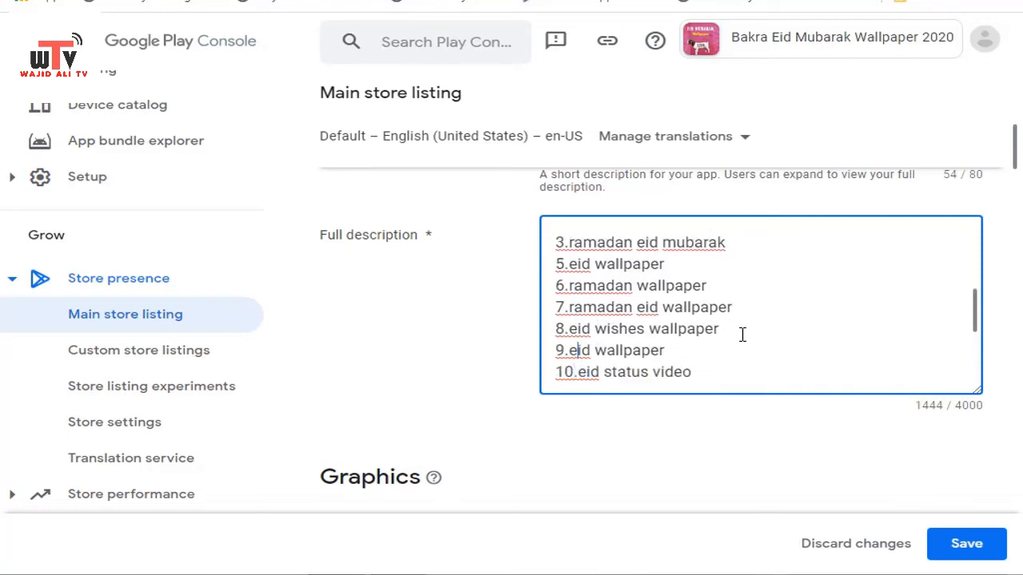
{"action": "key", "text": "BackSpace"}
{"action": "key", "text": "Delete"}
{"action": "key", "text": "Delete"}
{"action": "key", "text": "Delete"}
{"action": "key", "text": "Delete"}
{"action": "key", "text": "Delete"}
{"action": "key", "text": "Delete"}
{"action": "key", "text": "Delete"}
{"action": "key", "text": "Delete"}
{"action": "key", "text": "Delete"}
{"action": "key", "text": "Delete"}
{"action": "key", "text": "Delete"}
{"action": "key", "text": "Delete"}
{"action": "key", "text": "Delete"}
{"action": "key", "text": "Delete"}
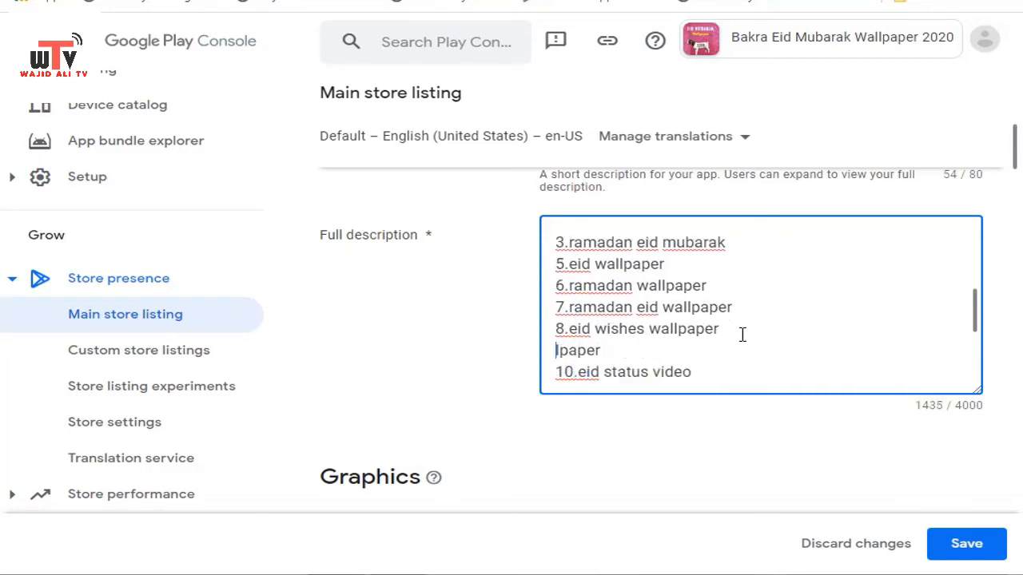
{"action": "key", "text": "Delete"}
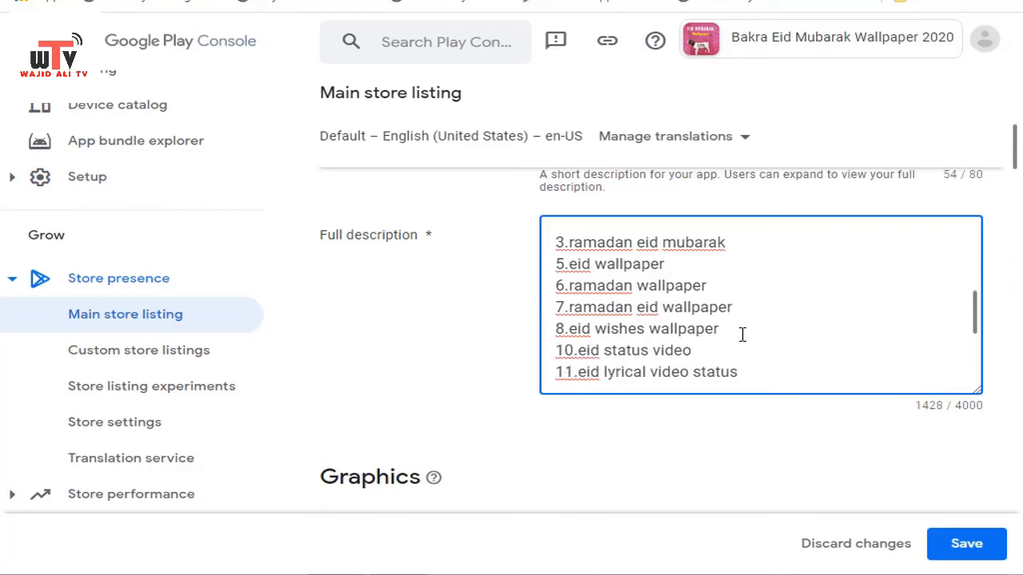
Step: Review the numbered list in the full description down to item 30 for repeated keywords
{"action": "key", "text": "Down"}
{"action": "key", "text": "Down"}
{"action": "key", "text": "Down"}
{"action": "key", "text": "Down"}
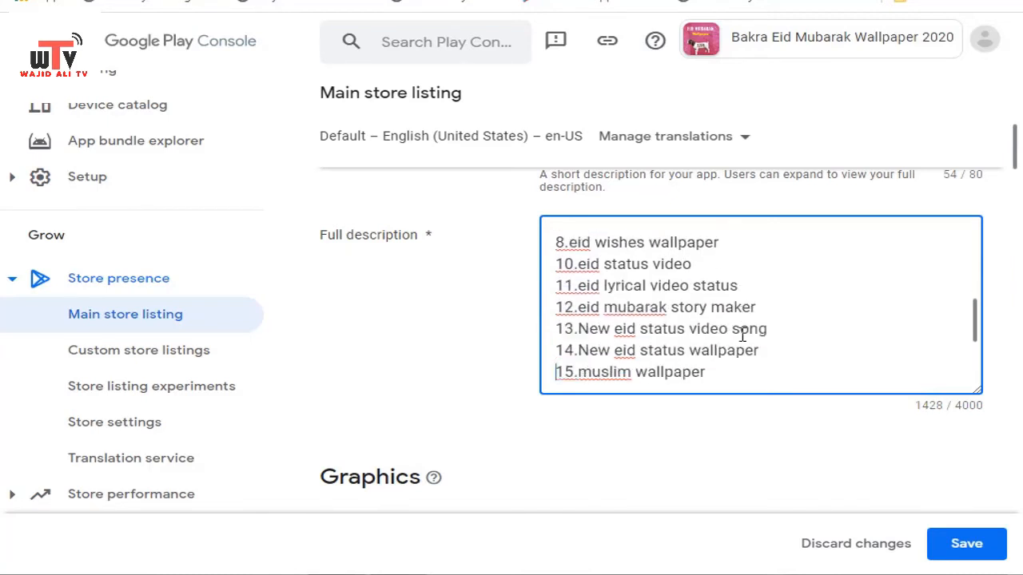
{"action": "key", "text": "Down"}
{"action": "key", "text": "Down"}
{"action": "key", "text": "Down"}
{"action": "key", "text": "Down"}
{"action": "key", "text": "Down"}
{"action": "key", "text": "Down"}
{"action": "key", "text": "Down"}
{"action": "key", "text": "Down"}
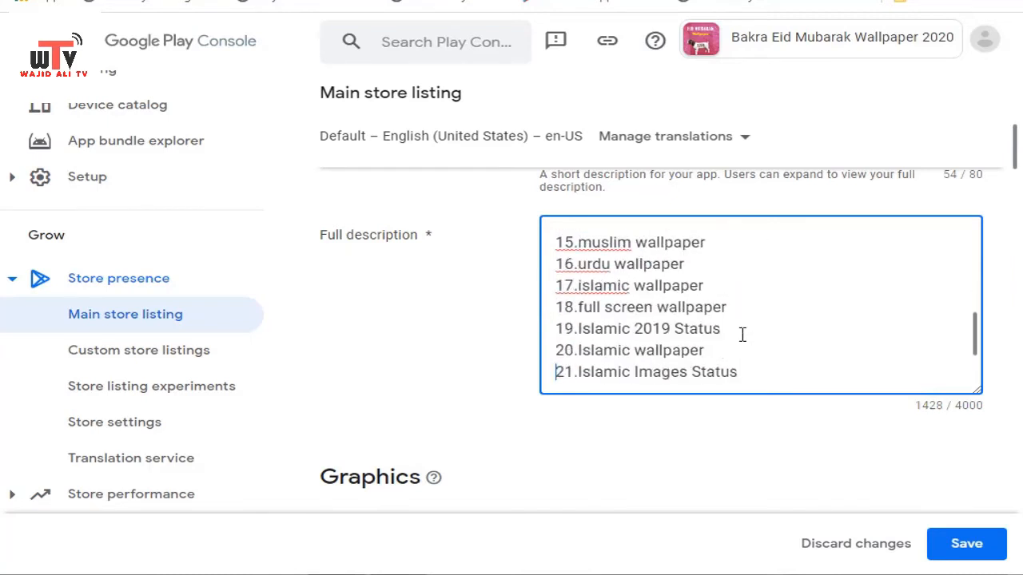
{"action": "key", "text": "Down"}
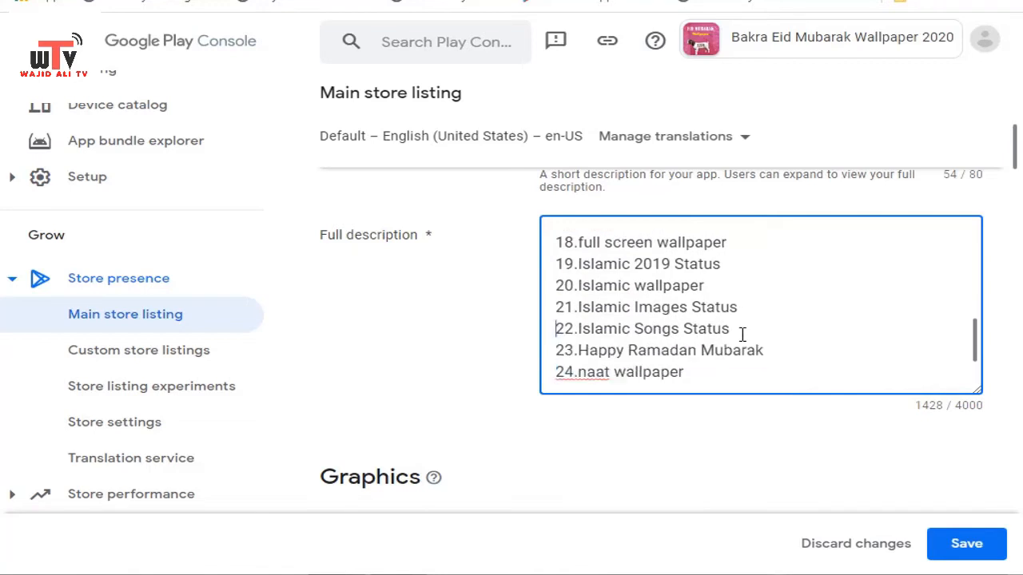
{"action": "key", "text": "Down"}
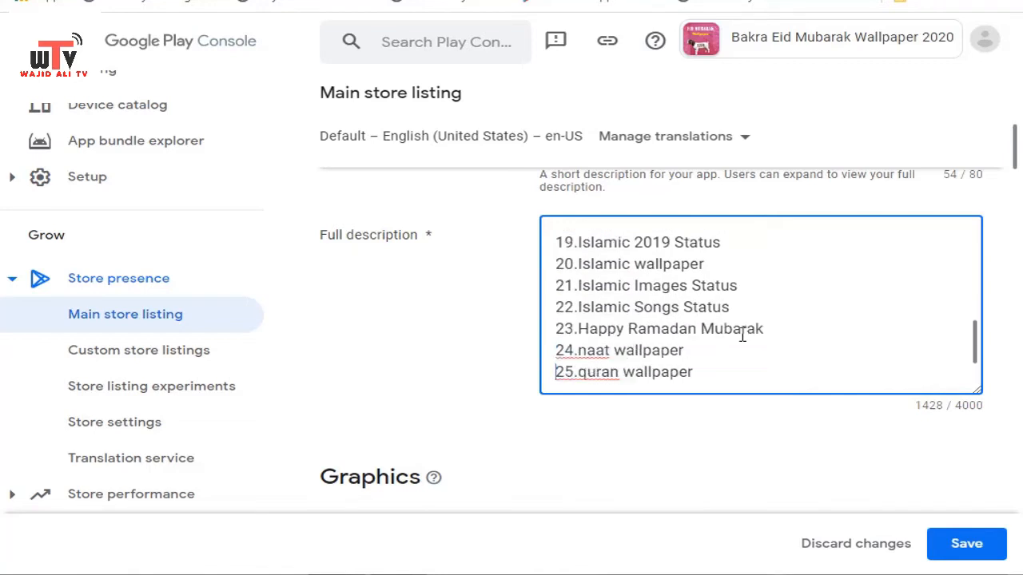
{"action": "key", "text": "Down"}
{"action": "key", "text": "Down"}
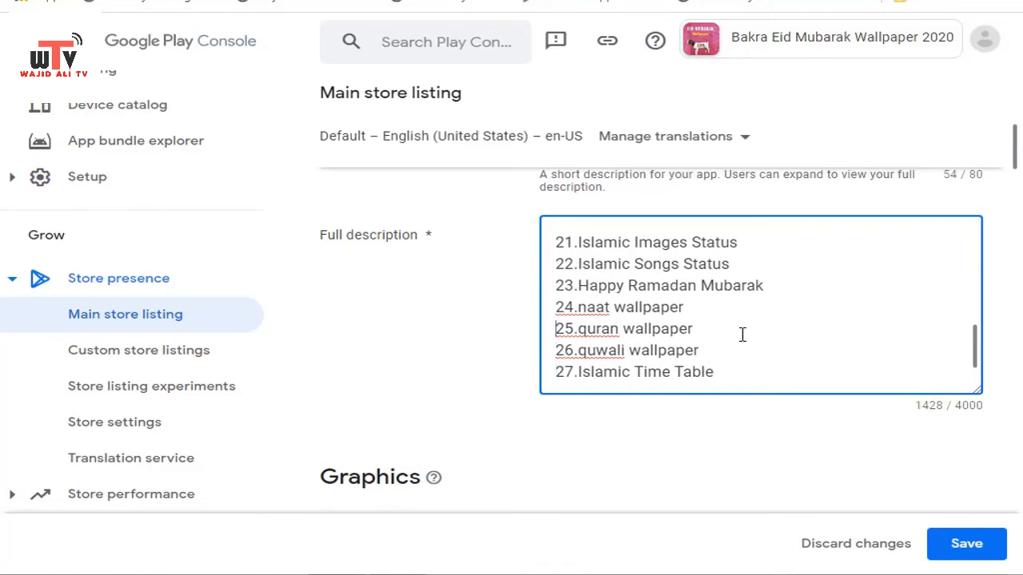
{"action": "key", "text": "Down"}
{"action": "key", "text": "Down"}
{"action": "key", "text": "Down"}
{"action": "key", "text": "Down"}
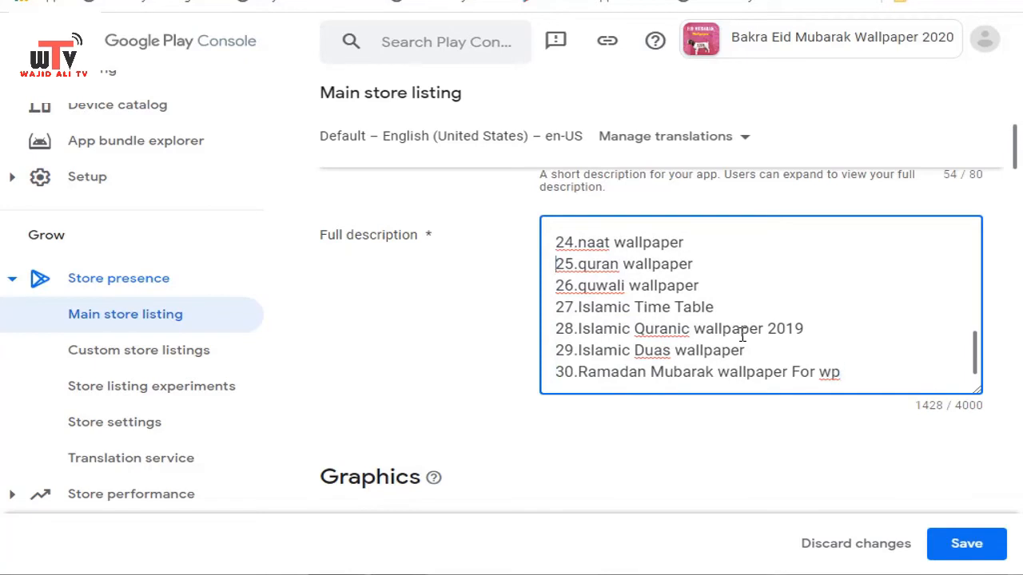
Step: Reread the full description from its opening paragraph through the features and the "You will find also" list for repeated wording
{"action": "key", "text": "Up"}
{"action": "key", "text": "Up"}
{"action": "key", "text": "Up"}
{"action": "key", "text": "Up"}
{"action": "key", "text": "Up"}
{"action": "key", "text": "Up"}
{"action": "key", "text": "Up"}
{"action": "key", "text": "Up"}
{"action": "key", "text": "Up"}
{"action": "key", "text": "Up"}
{"action": "key", "text": "Up"}
{"action": "key", "text": "Up"}
{"action": "key", "text": "Up"}
{"action": "key", "text": "Up"}
{"action": "key", "text": "Up"}
{"action": "key", "text": "Up"}
{"action": "key", "text": "Up"}
{"action": "key", "text": "Up"}
{"action": "key", "text": "Up"}
{"action": "key", "text": "Up"}
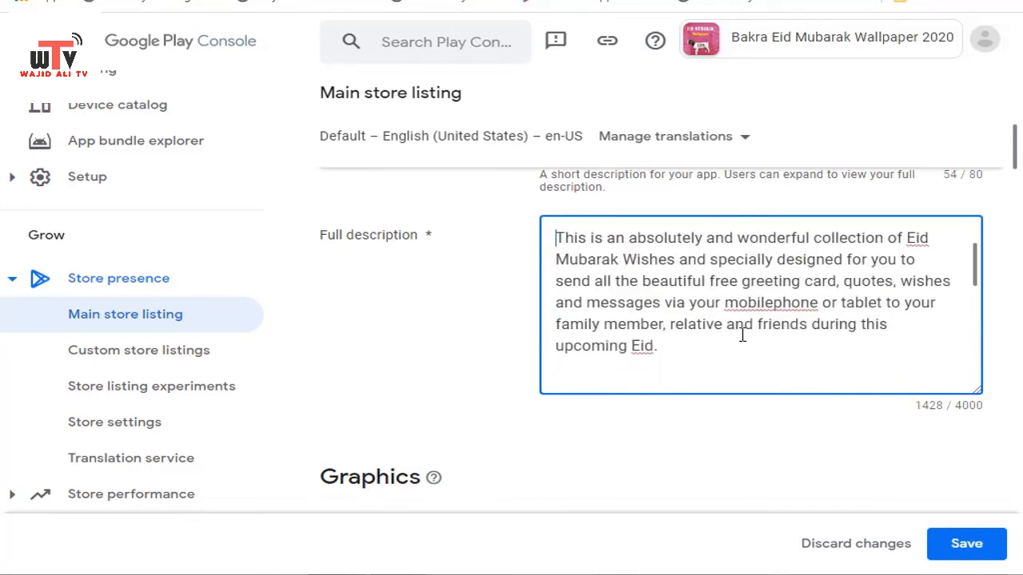
{"action": "key", "text": "Up"}
{"action": "key", "text": "Up"}
{"action": "key", "text": "Up"}
{"action": "key", "text": "Up"}
{"action": "key", "text": "Down"}
{"action": "key", "text": "Down"}
{"action": "key", "text": "Down"}
{"action": "key", "text": "Down"}
{"action": "key", "text": "Down"}
{"action": "key", "text": "Down"}
{"action": "key", "text": "Down"}
{"action": "key", "text": "Down"}
{"action": "key", "text": "Down"}
{"action": "key", "text": "Down"}
{"action": "key", "text": "Down"}
{"action": "key", "text": "Down"}
{"action": "key", "text": "Down"}
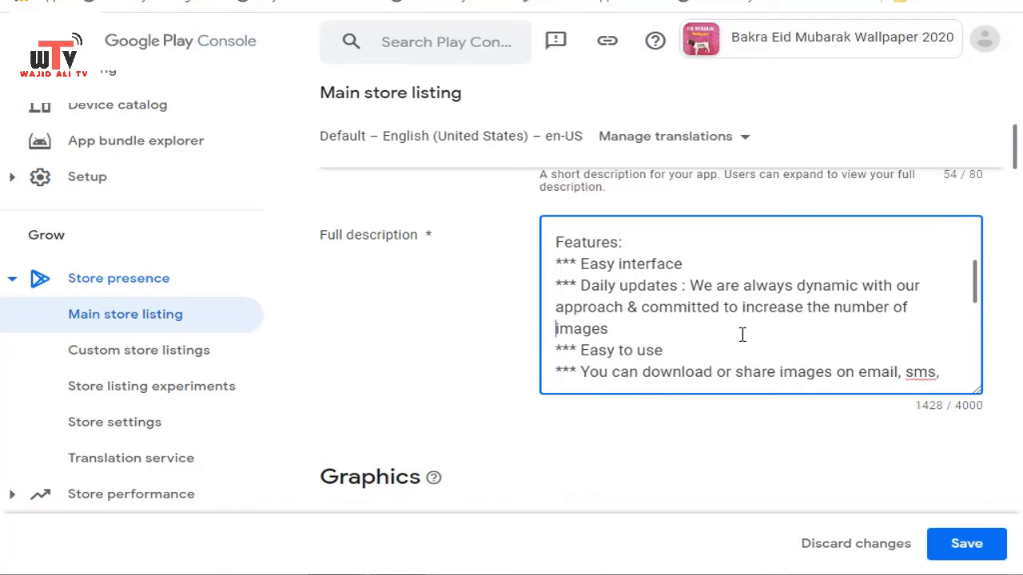
{"action": "key", "text": "Down"}
{"action": "key", "text": "Down"}
{"action": "key", "text": "Down"}
{"action": "key", "text": "Down"}
{"action": "key", "text": "Down"}
{"action": "key", "text": "Down"}
{"action": "key", "text": "Down"}
{"action": "key", "text": "Down"}
{"action": "key", "text": "Down"}
{"action": "key", "text": "Down"}
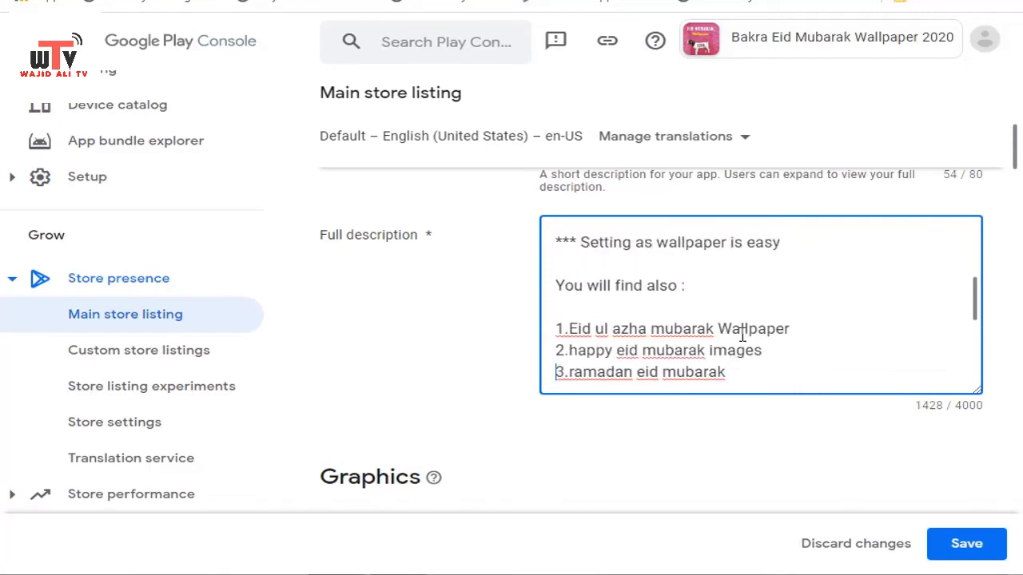
{"action": "key", "text": "Down"}
{"action": "key", "text": "Down"}
{"action": "key", "text": "Down"}
{"action": "key", "text": "Down"}
{"action": "key", "text": "Down"}
{"action": "key", "text": "Down"}
{"action": "key", "text": "Down"}
{"action": "key", "text": "Down"}
{"action": "key", "text": "Down"}
{"action": "key", "text": "Down"}
{"action": "key", "text": "Down"}
{"action": "key", "text": "Down"}
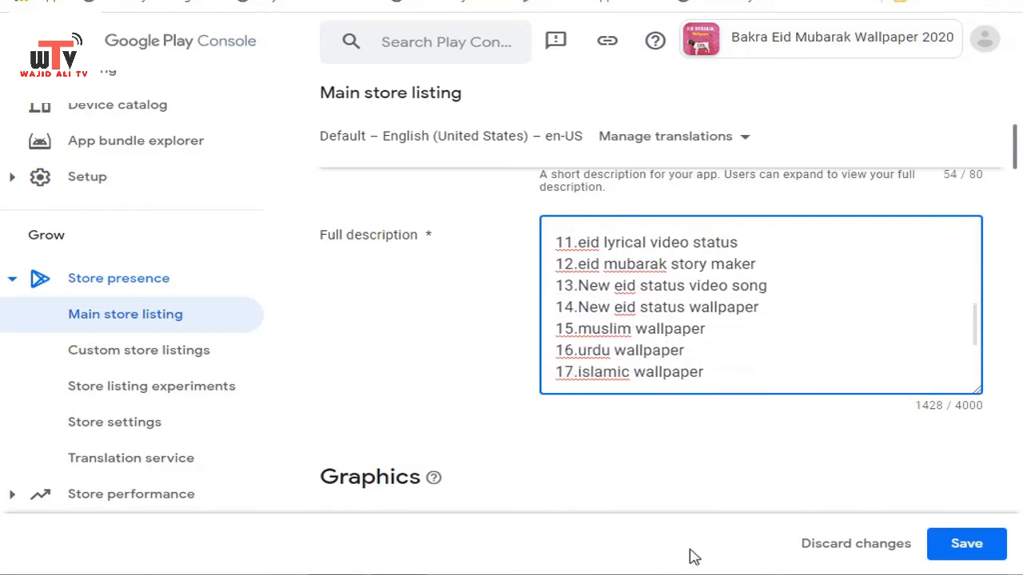
Step: Delete the repeated line "5.eid wallpaper" from the list in the full description
{"action": "scroll", "coordinate": [616, 336], "scroll_direction": "up", "scroll_amount": 1}
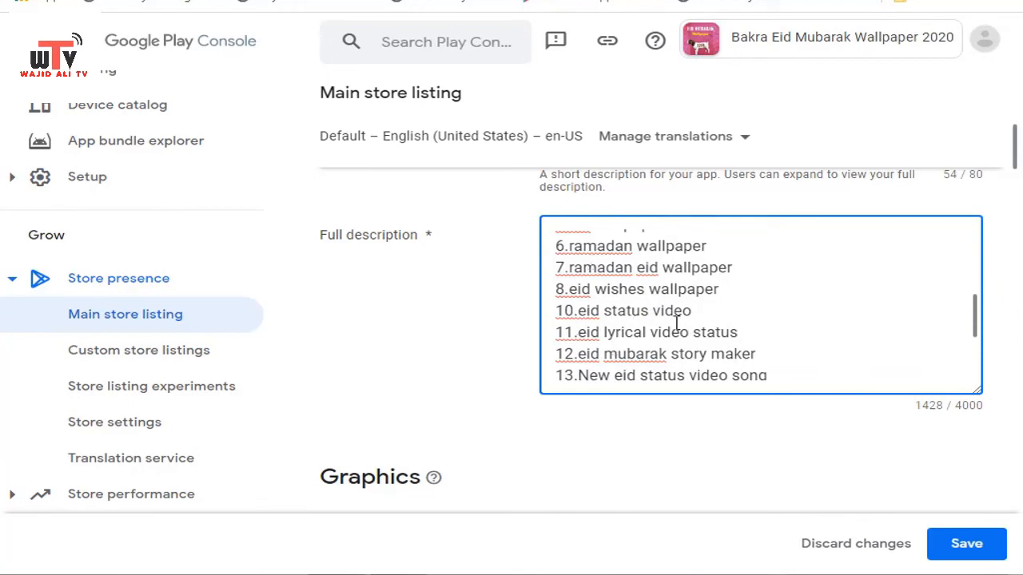
{"action": "scroll", "coordinate": [676, 323], "scroll_direction": "up", "scroll_amount": 2}
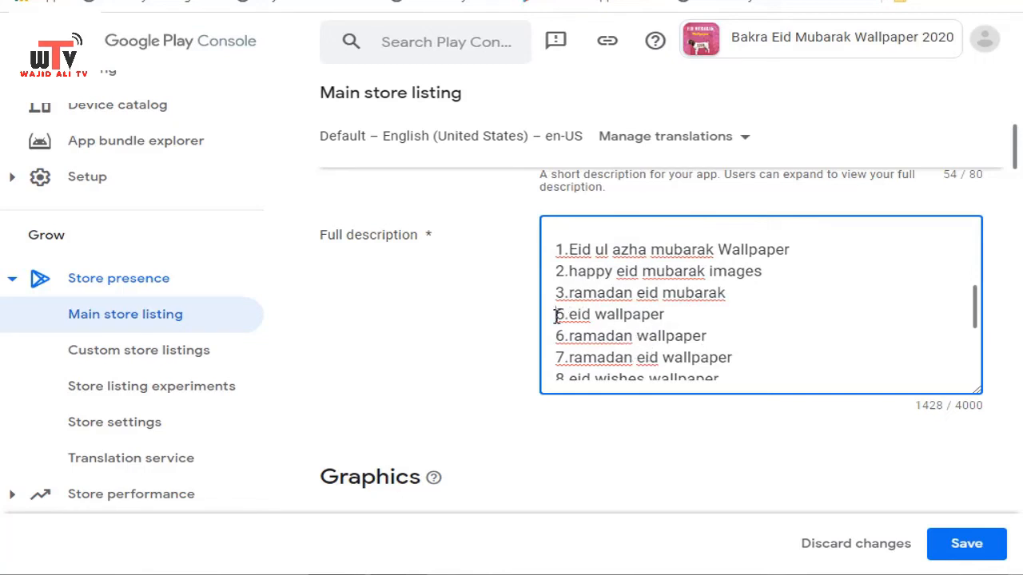
{"action": "left_click_drag", "start_coordinate": [557, 316], "coordinate": [688, 315]}
{"action": "key", "text": "Delete"}
{"action": "key", "text": "Delete"}
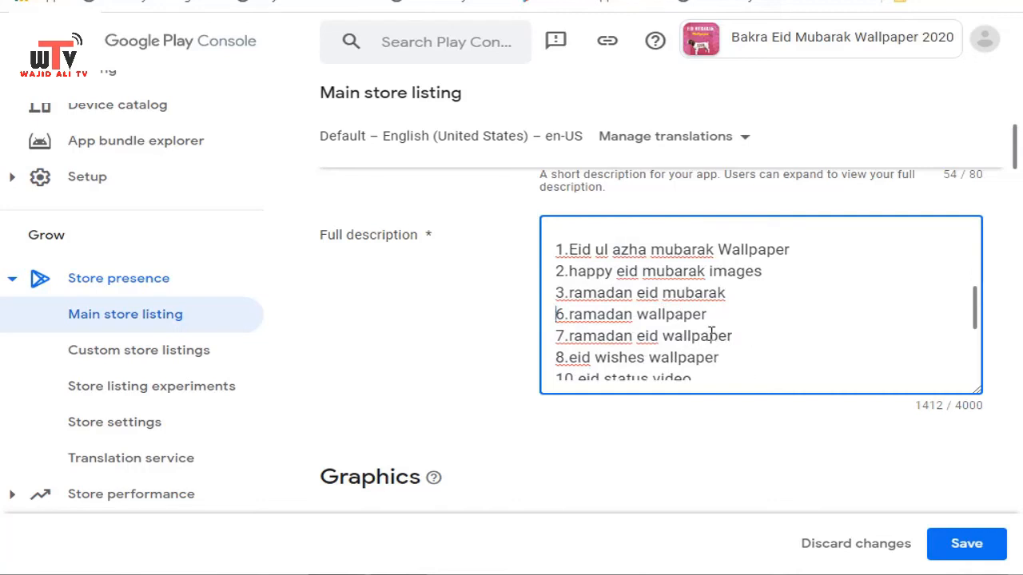
Step: Check the remaining list items in the full description and save the main store listing changes
{"action": "scroll", "coordinate": [692, 324], "scroll_direction": "down", "scroll_amount": 2}
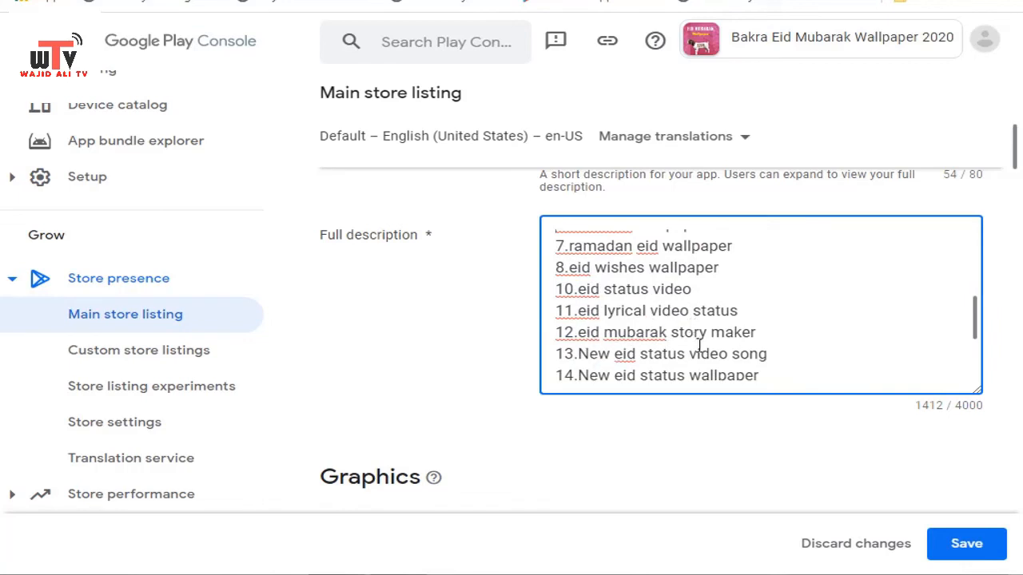
{"action": "scroll", "coordinate": [718, 341], "scroll_direction": "down", "scroll_amount": 2}
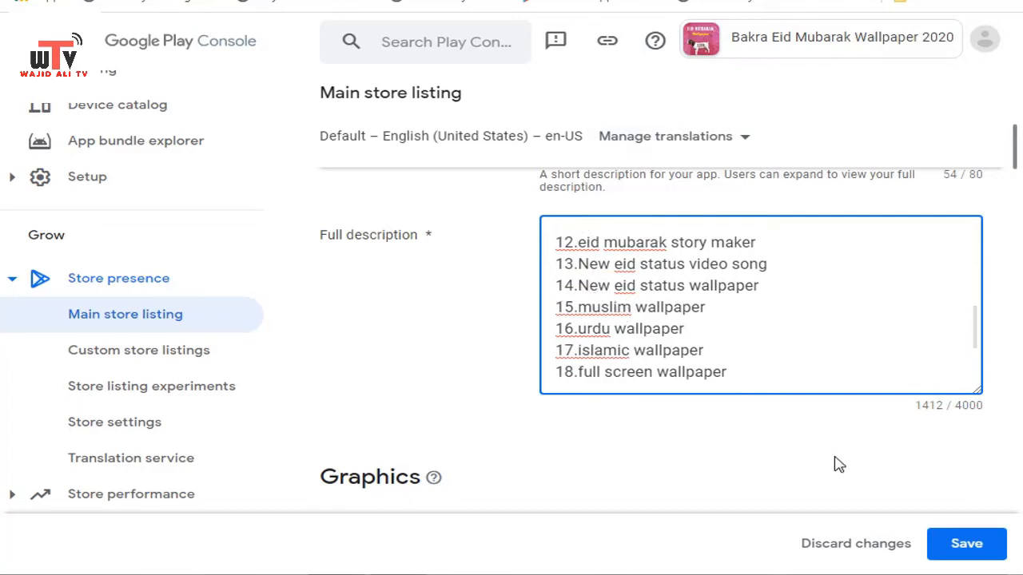
{"action": "left_click", "coordinate": [964, 543]}
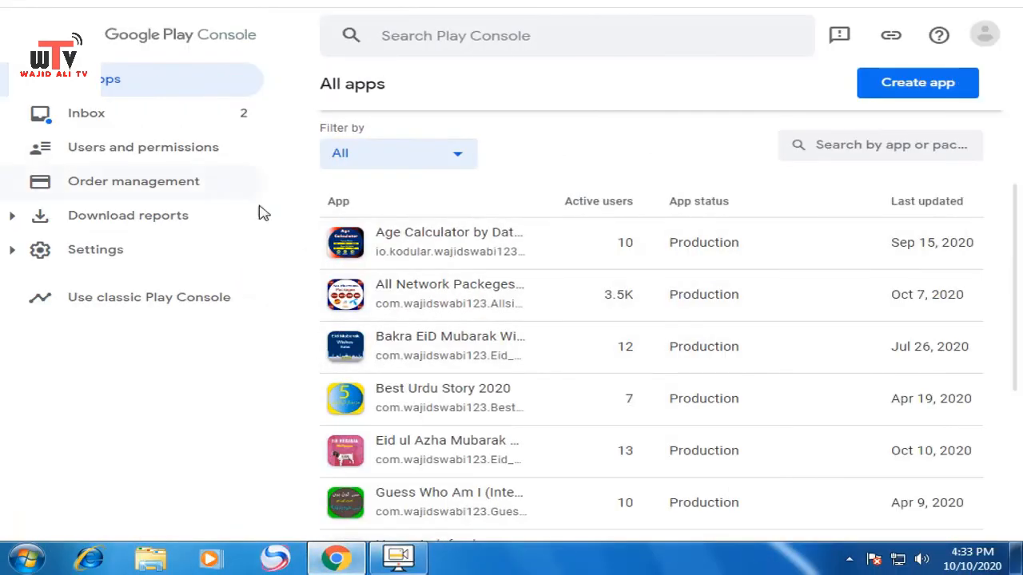
Step: Find the renamed Eid ul Azha Mubarak app in the list of all apps to check its status
{"action": "scroll", "coordinate": [548, 323], "scroll_direction": "down", "scroll_amount": 2}
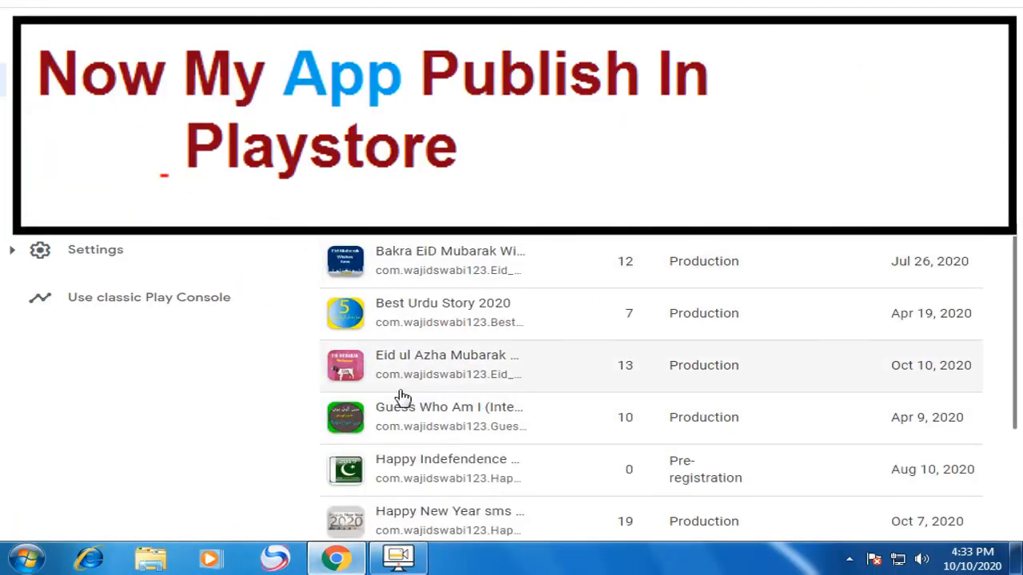